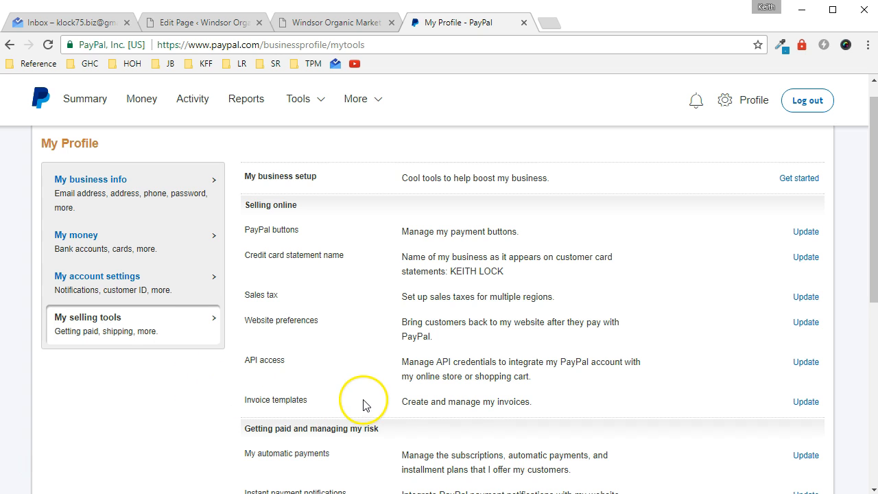
# - Open the Instant Payment Notification settings for editing from the PayPal selling tools
pyautogui.scroll(-1, 367, 398)
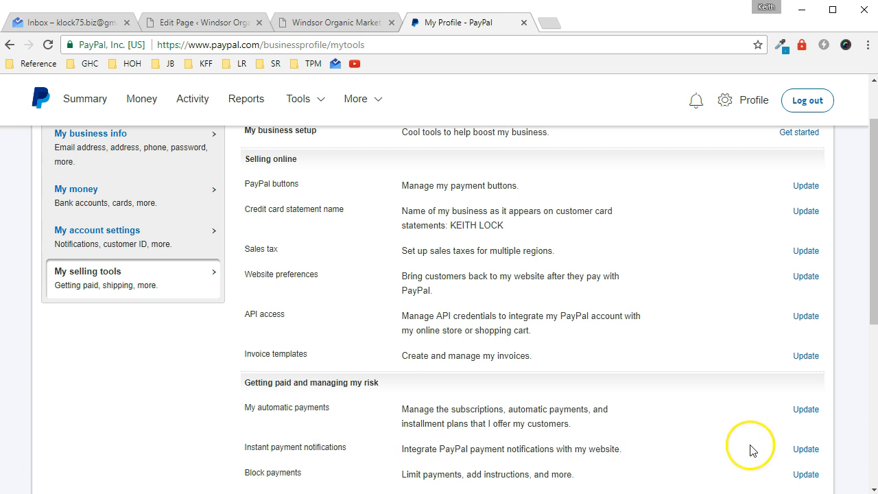
pyautogui.click(804, 450)
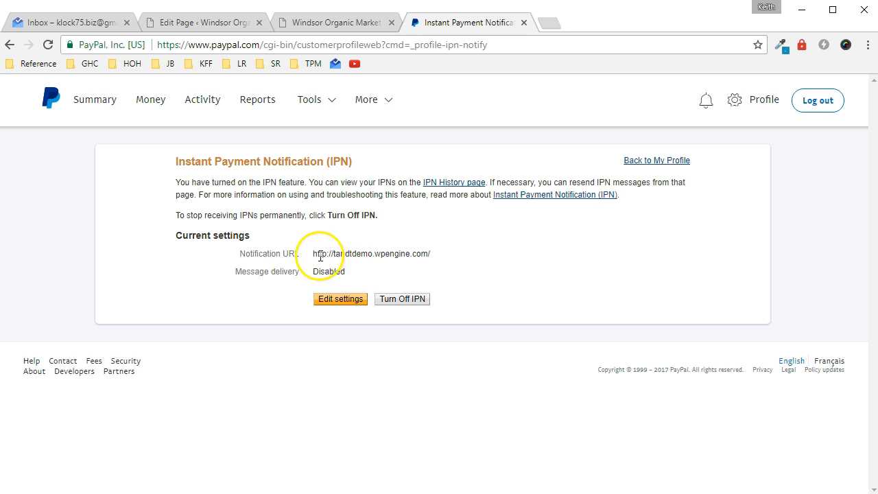
pyautogui.click(339, 305)
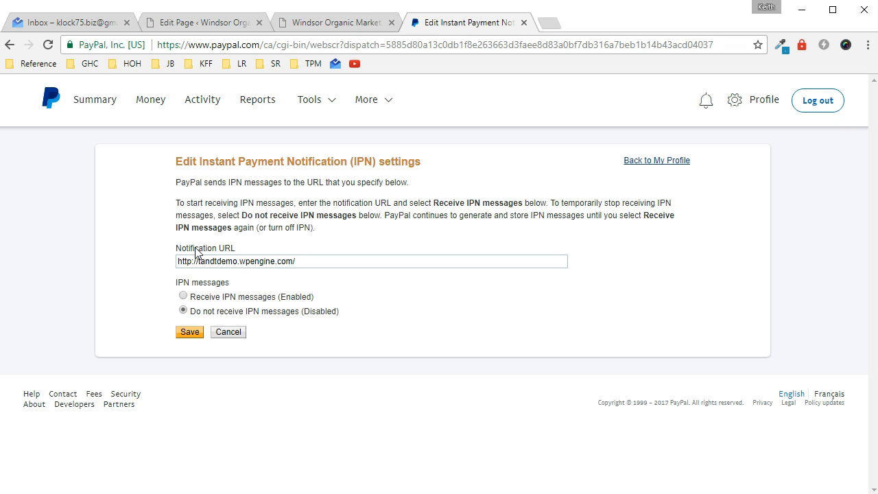
pyautogui.click(185, 265)
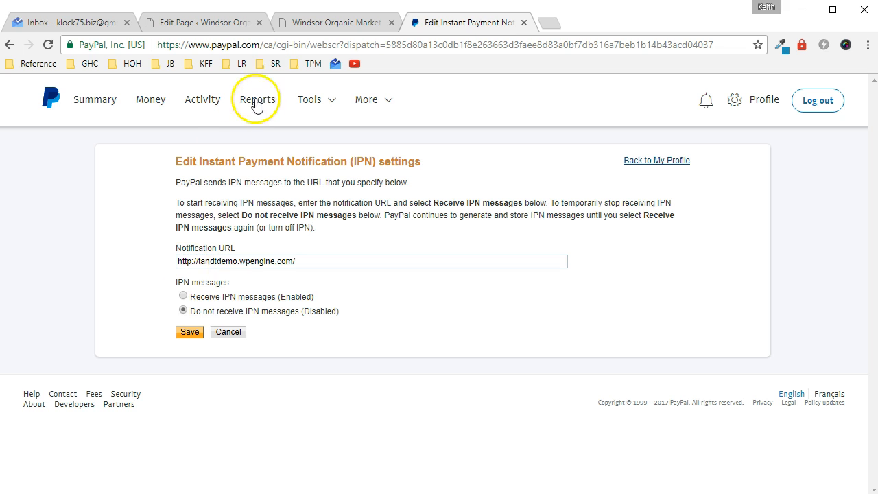
pyautogui.click(306, 20)
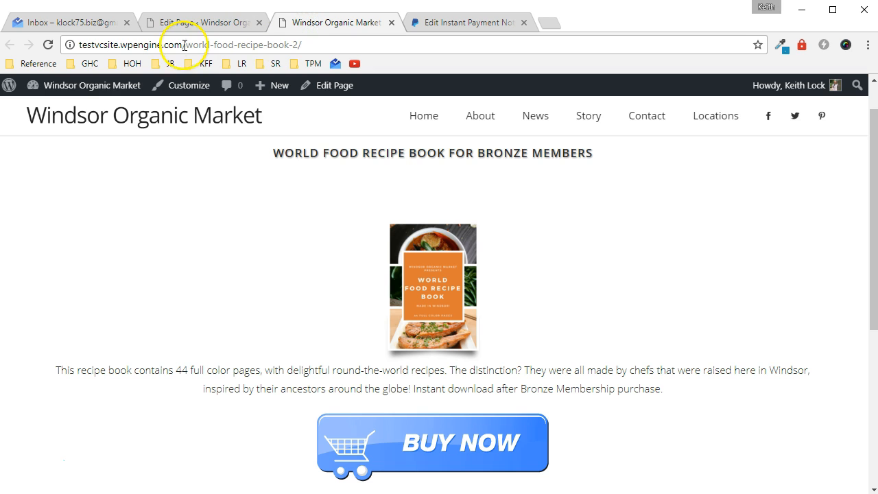
pyautogui.moveTo(89, 86)
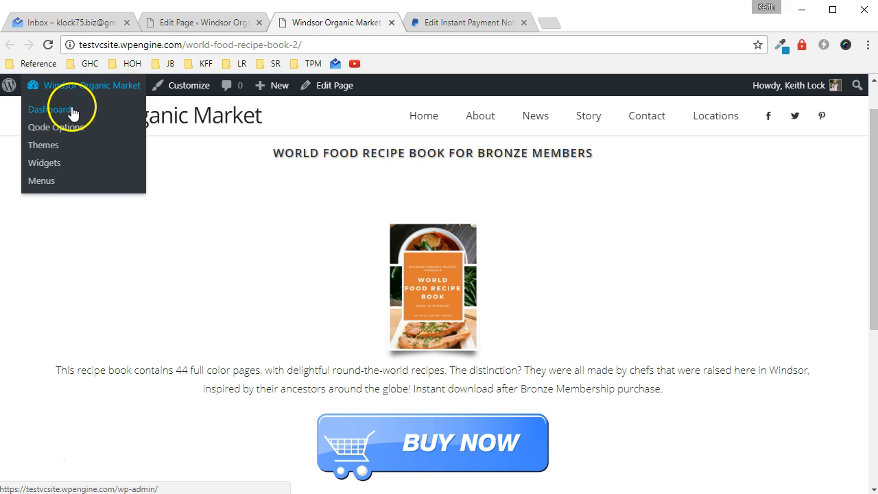
pyautogui.moveTo(187, 45); pyautogui.dragTo(74, 45)
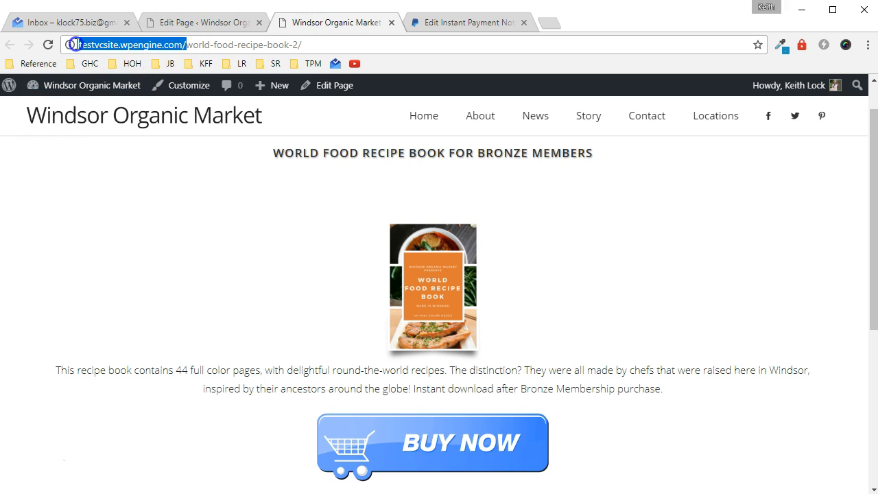
pyautogui.rightClick(75, 45)
pyautogui.click(98, 92)
pyautogui.click(453, 22)
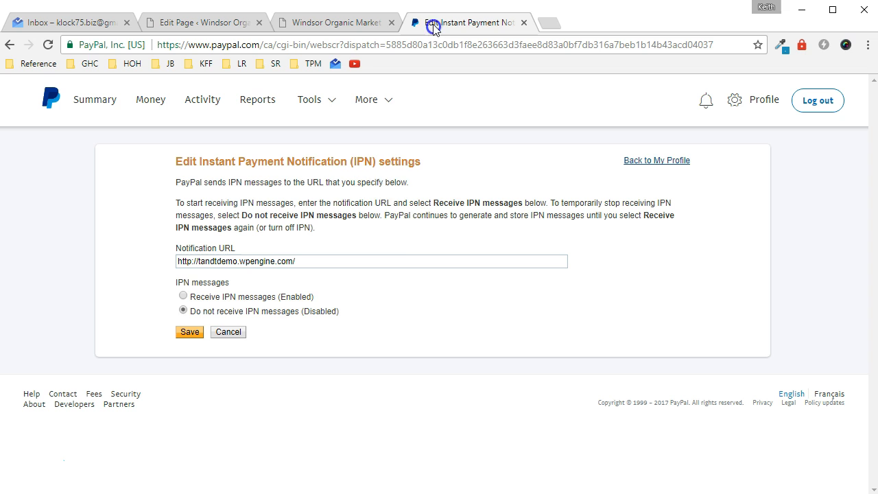
pyautogui.moveTo(302, 261); pyautogui.dragTo(168, 258)
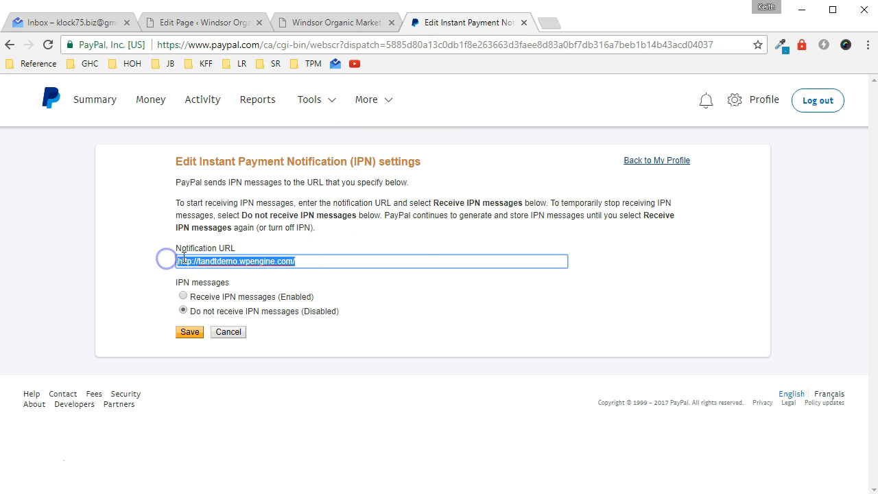
pyautogui.rightClick(180, 259)
pyautogui.click(232, 299)
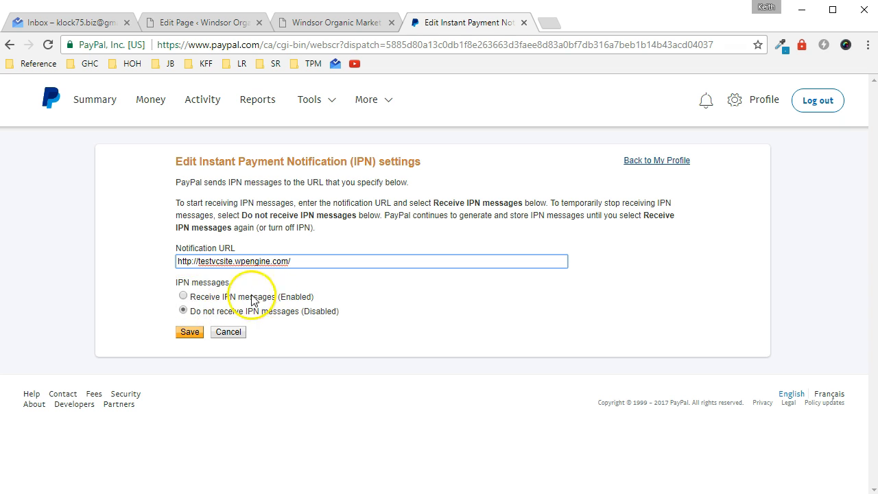
# - Save the IPN settings with receiving IPN messages enabled and close the PayPal page
pyautogui.click(183, 297)
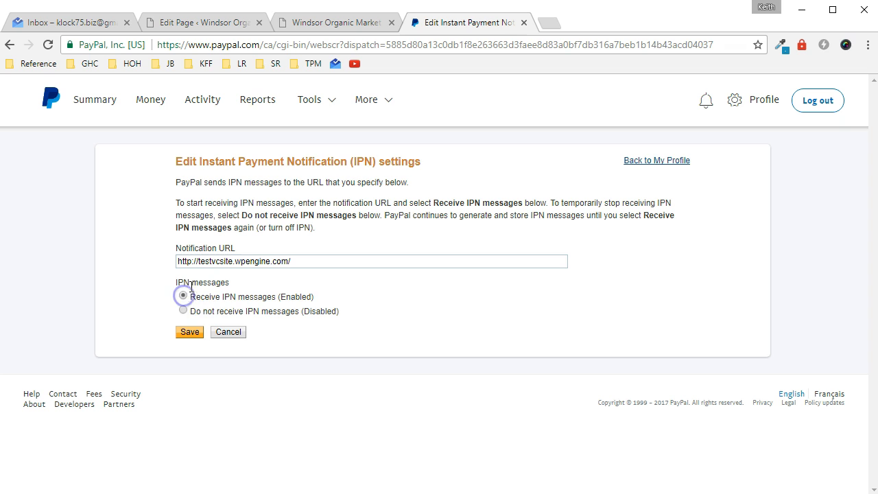
pyautogui.click(189, 333)
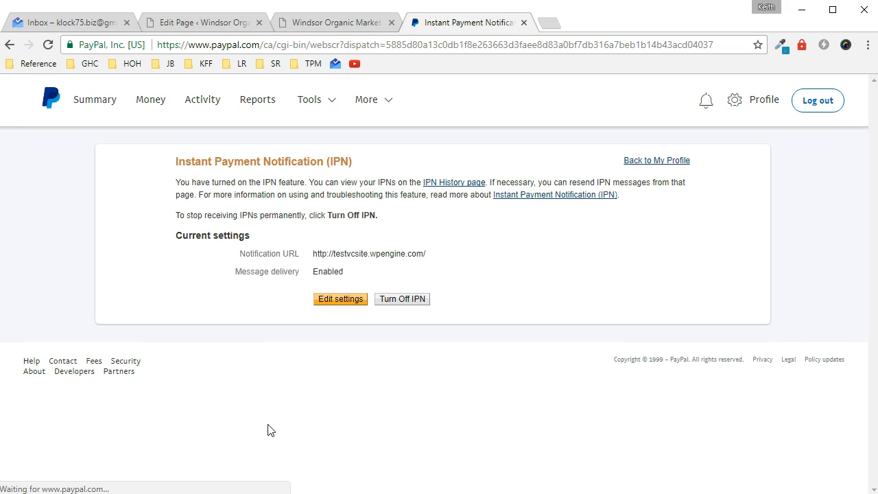
pyautogui.moveTo(312, 273); pyautogui.dragTo(345, 272)
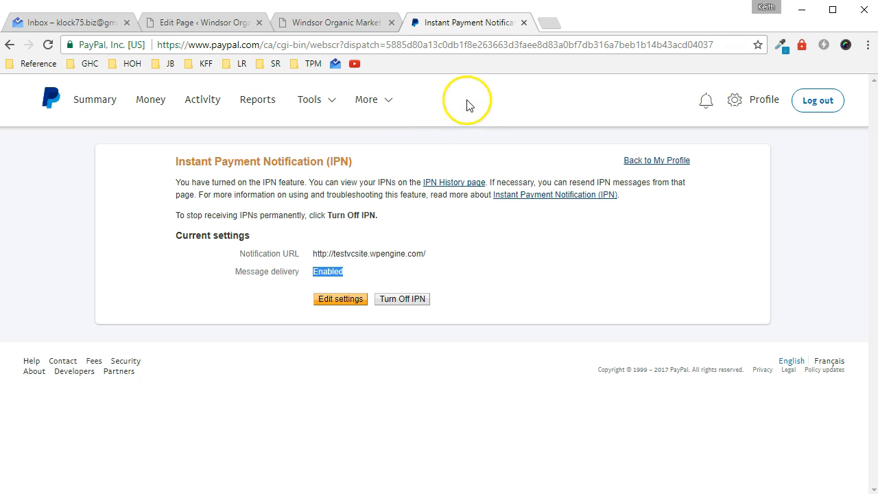
pyautogui.click(524, 22)
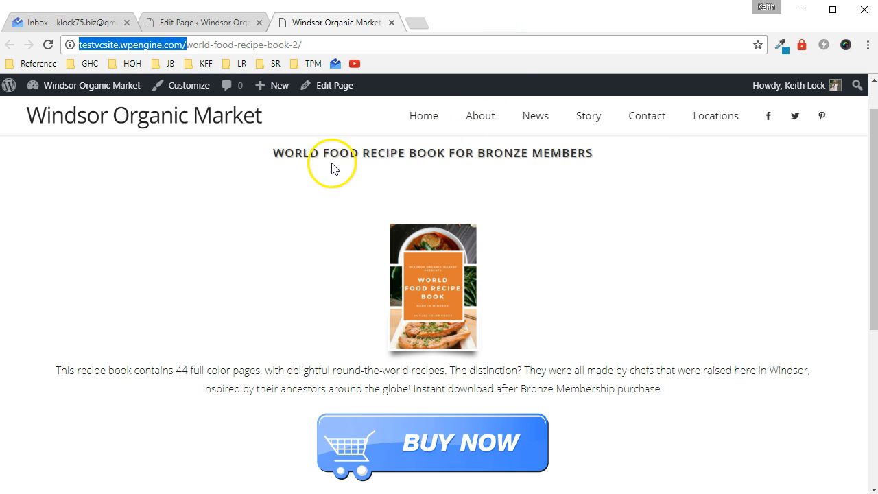
# - Open the WP eMember plugin settings in a new tab from the recipe book page's WordPress editor
pyautogui.click(196, 17)
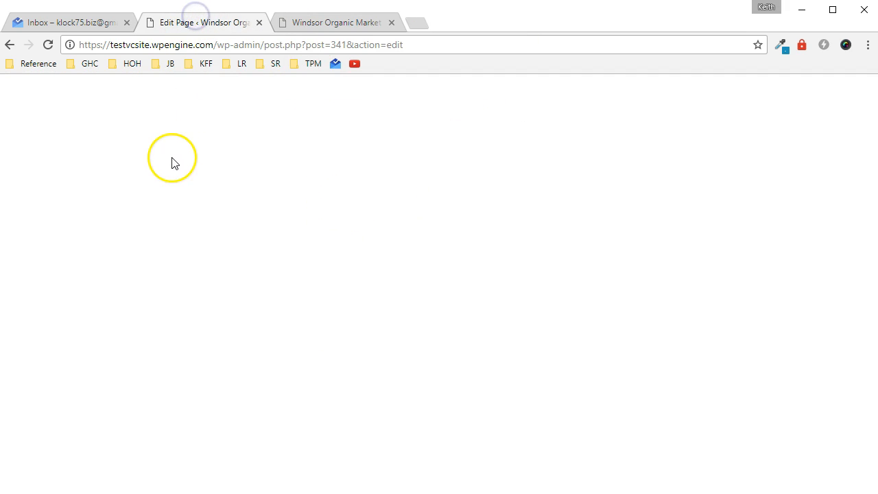
pyautogui.scroll(-2, 41, 290)
pyautogui.scroll(-2, 48, 291)
pyautogui.scroll(-5, 39, 329)
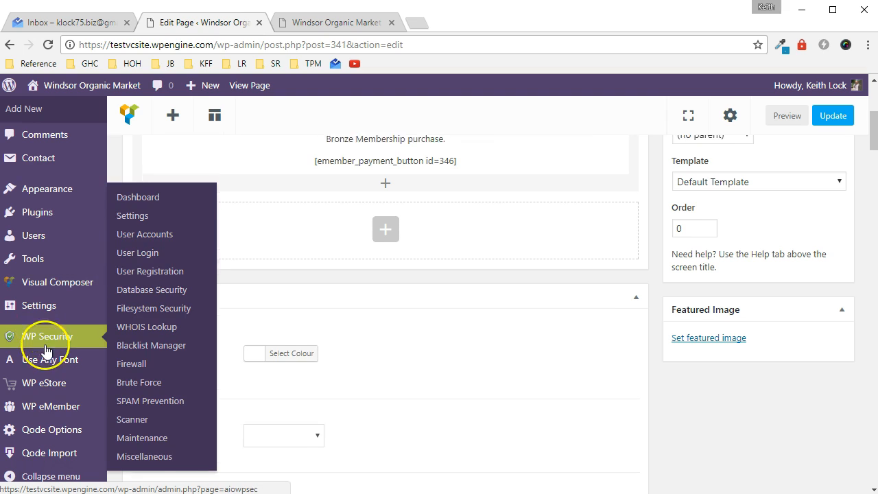
pyautogui.moveTo(38, 406)
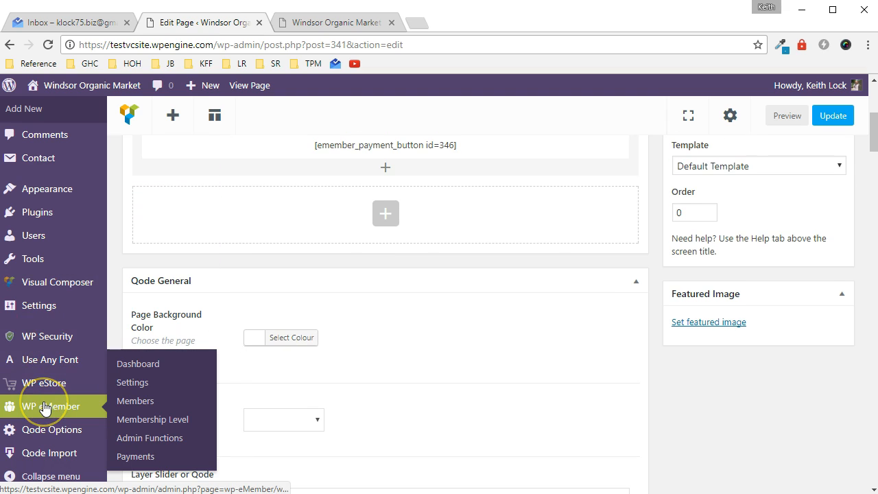
pyautogui.rightClick(138, 383)
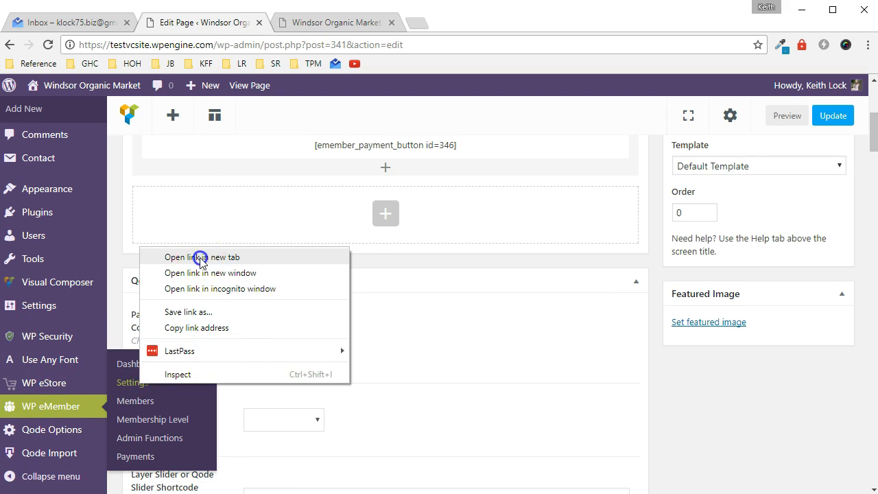
pyautogui.click(201, 258)
pyautogui.click(321, 24)
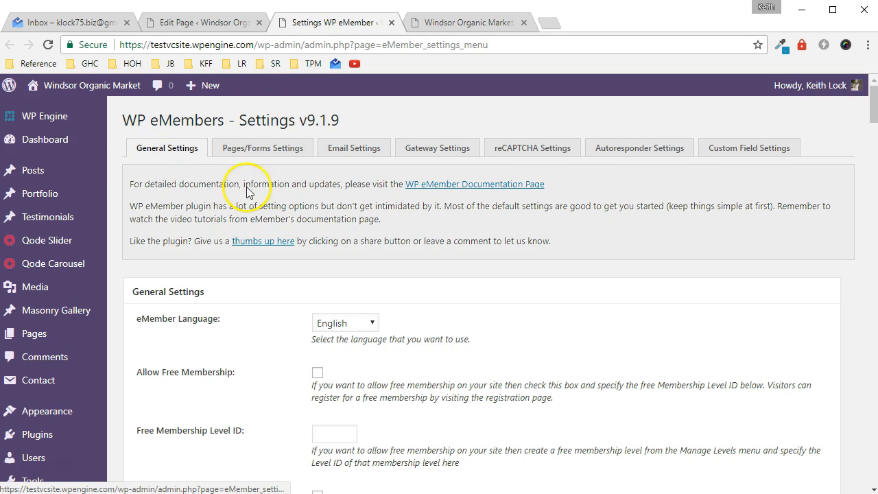
# - Turn on Enable Debug in the Testing and Debugging Settings and update the plugin options
pyautogui.click(873, 220)
pyautogui.moveTo(873, 219); pyautogui.dragTo(862, 466)
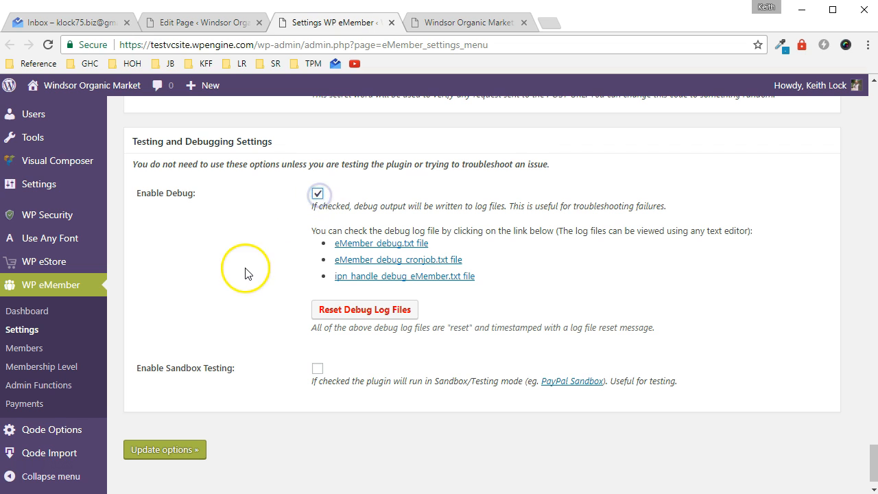
pyautogui.scroll(-1, 258, 302)
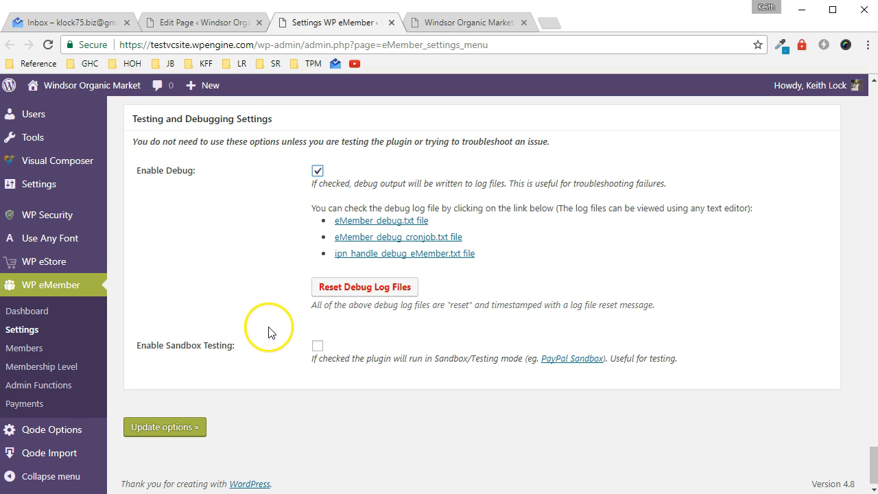
pyautogui.click(183, 428)
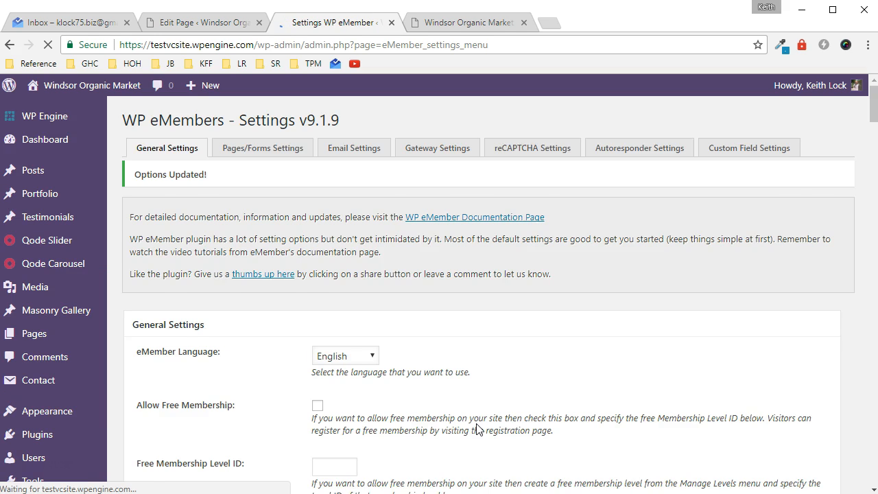
# - Reset the WP eMember debug log files in the Testing and Debugging Settings
pyautogui.moveTo(871, 107); pyautogui.dragTo(856, 463)
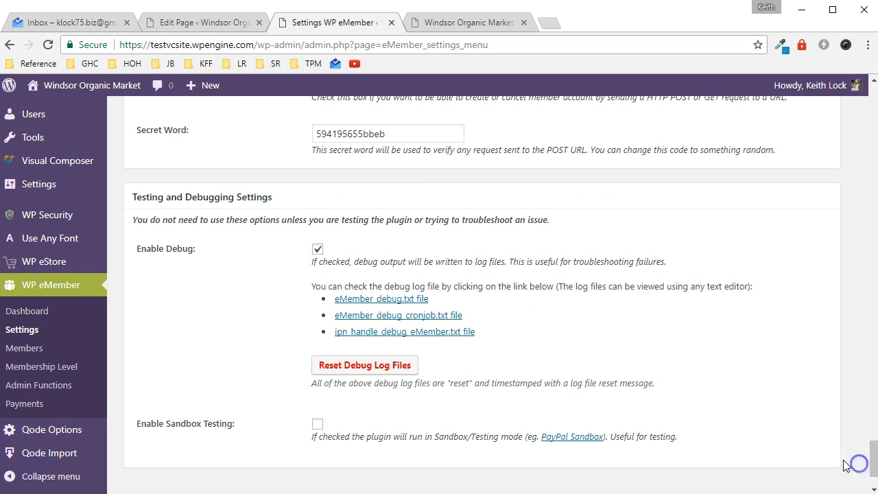
pyautogui.scroll(-1, 653, 377)
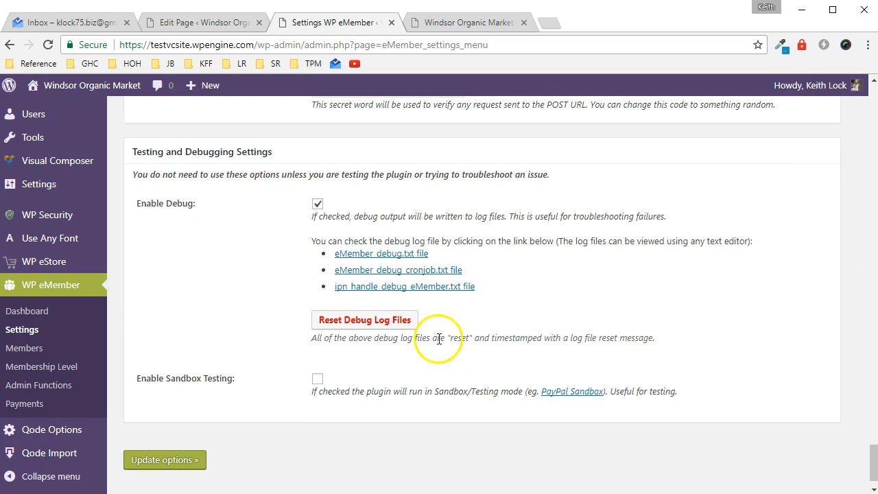
pyautogui.click(383, 328)
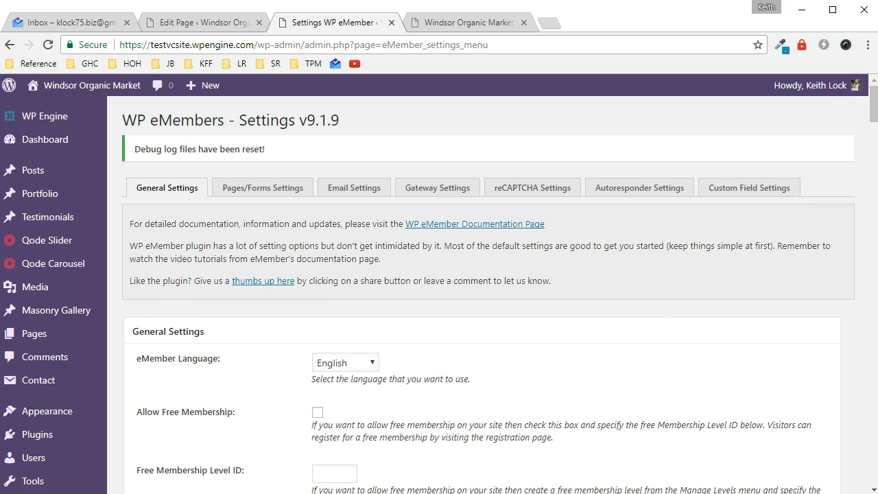
# - Switch to Notepad and copy the query string ?emember_paypal_ipn=1
pyautogui.moveTo(866, 118); pyautogui.dragTo(872, 456)
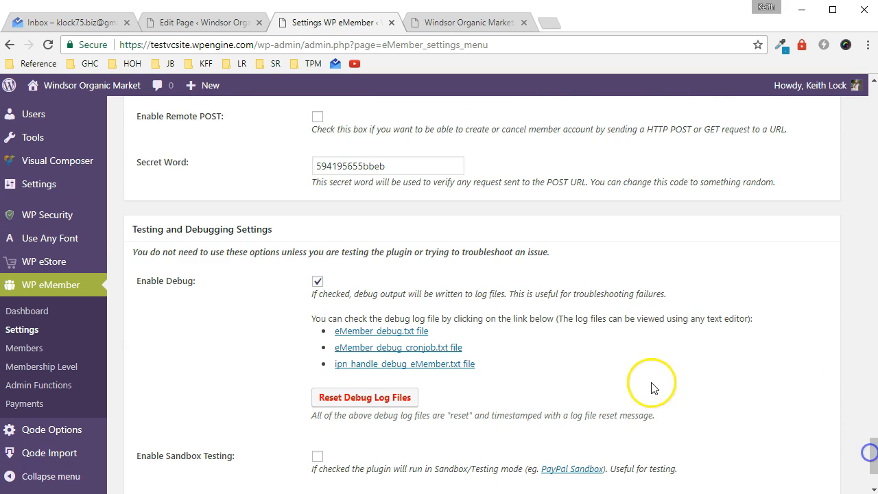
pyautogui.click(13, 436)
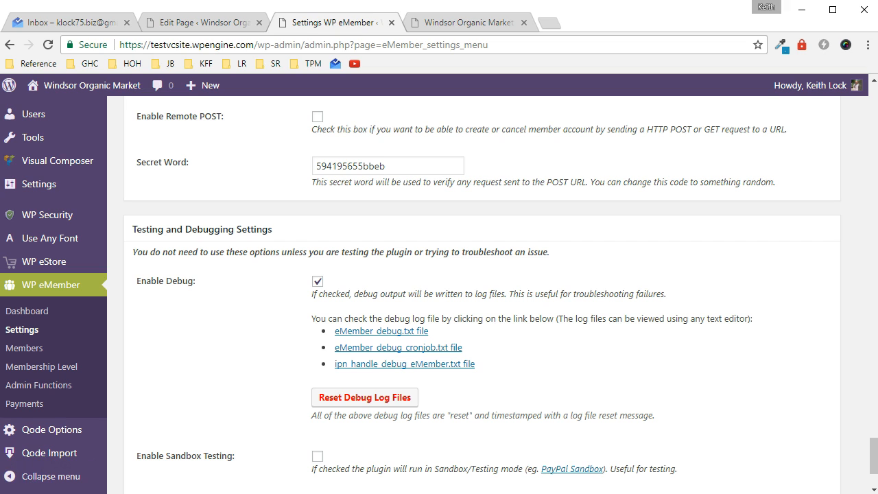
pyautogui.hotkey('alt', 'Tab')
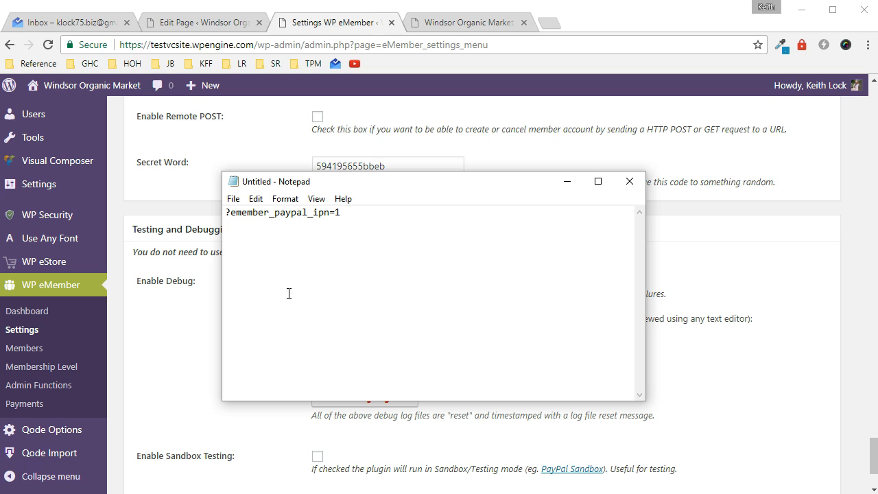
pyautogui.moveTo(225, 212); pyautogui.dragTo(341, 211)
pyautogui.click(274, 227)
pyautogui.moveTo(226, 213); pyautogui.dragTo(345, 204)
pyautogui.rightClick(335, 214)
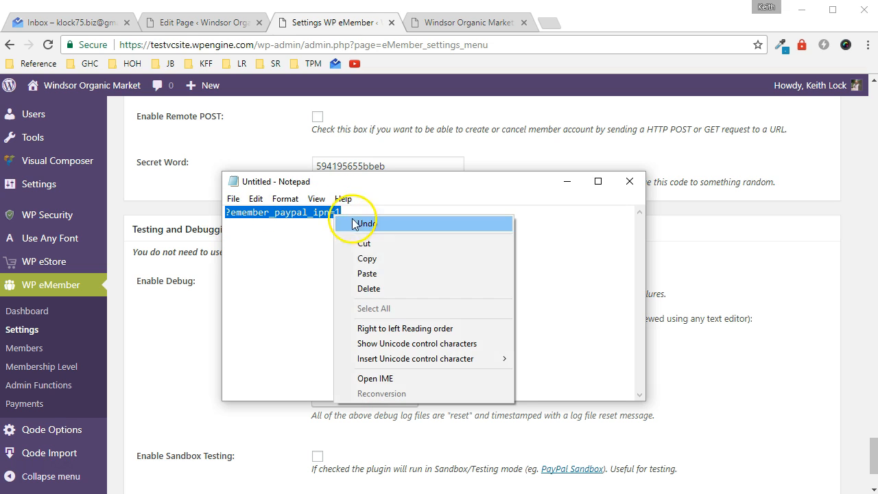
pyautogui.click(368, 259)
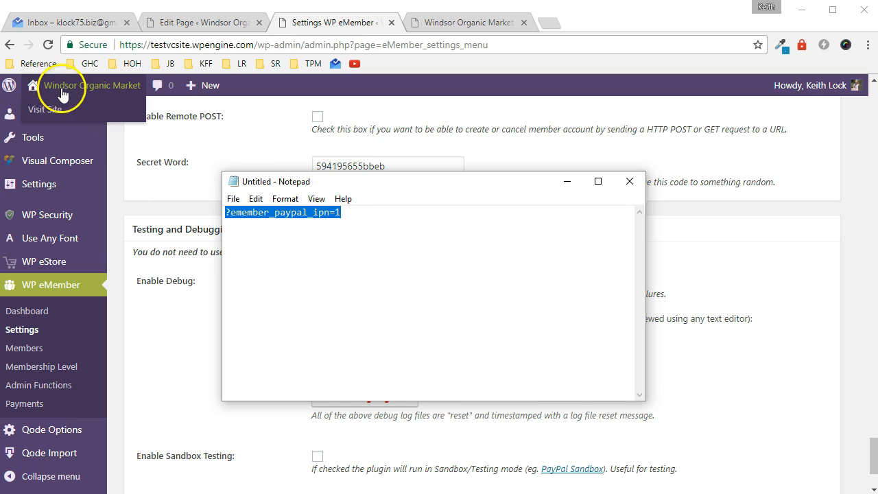
# - Open the site's front page in a new tab and load testvcsite.wpengine.com/?emember_paypal_ipn=1 to test the IPN handler's debug response
pyautogui.moveTo(76, 85)
pyautogui.rightClick(53, 111)
pyautogui.click(74, 121)
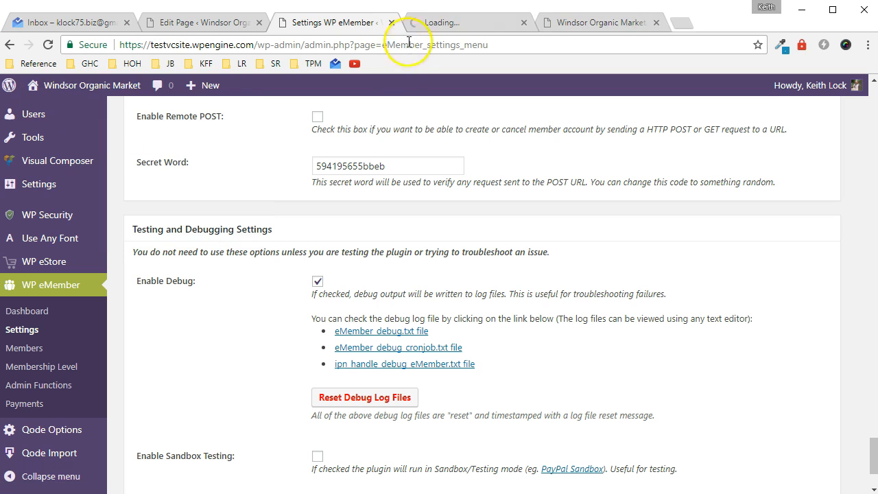
pyautogui.click(430, 23)
pyautogui.click(210, 43)
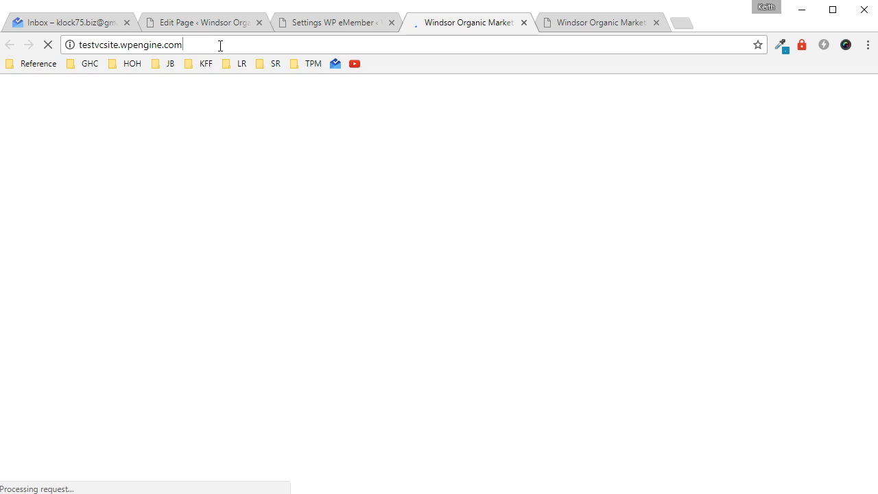
pyautogui.write('/?emember_paypal_ipn=1')
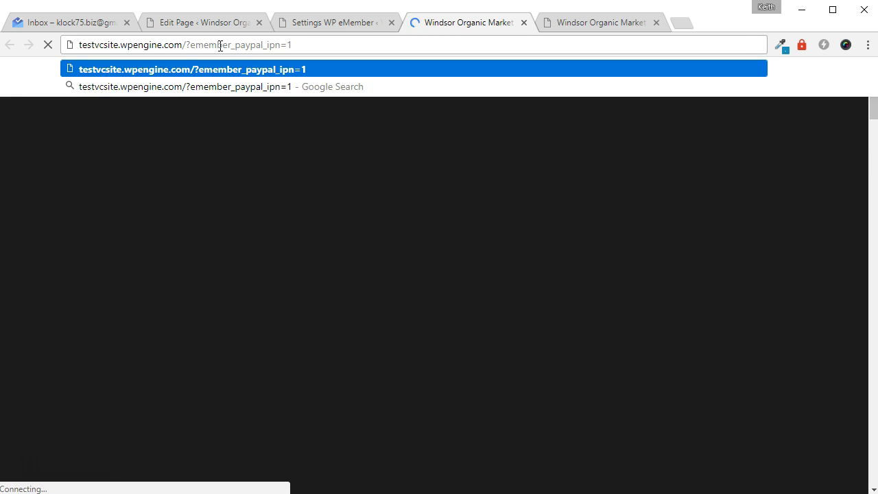
pyautogui.press('Return')
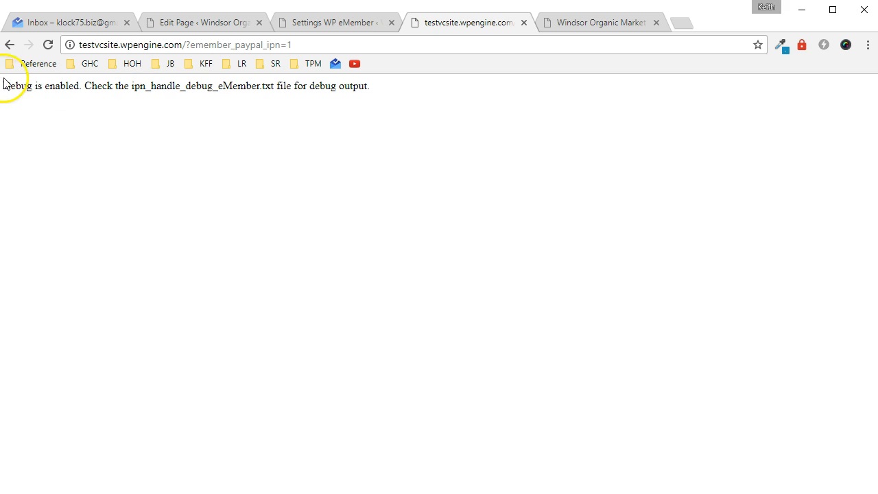
pyautogui.moveTo(3, 86); pyautogui.dragTo(79, 85)
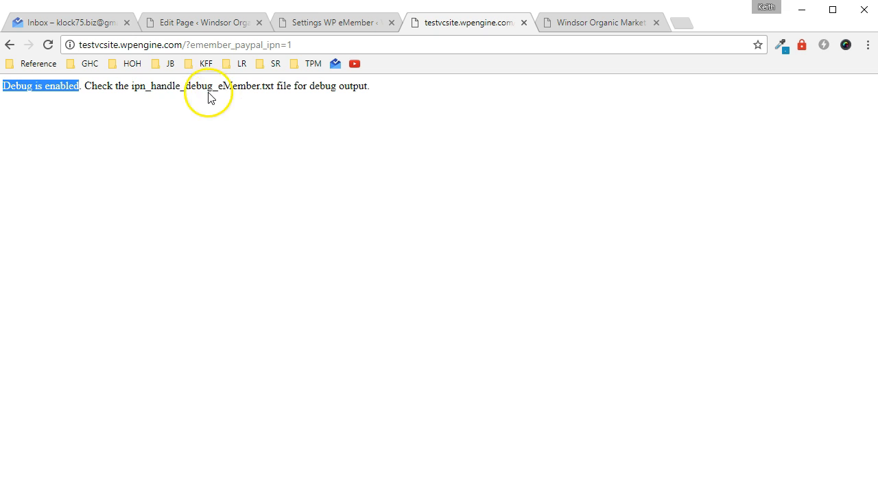
# - Open the ipn_handle_debug_eMember.txt log from the WP eMember debugging settings in a new tab and examine its latest entry
pyautogui.moveTo(131, 86); pyautogui.dragTo(301, 87)
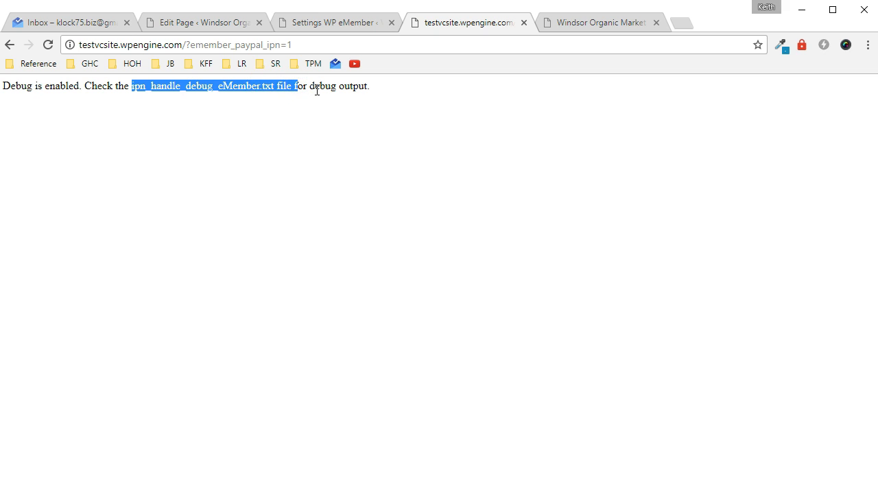
pyautogui.click(319, 23)
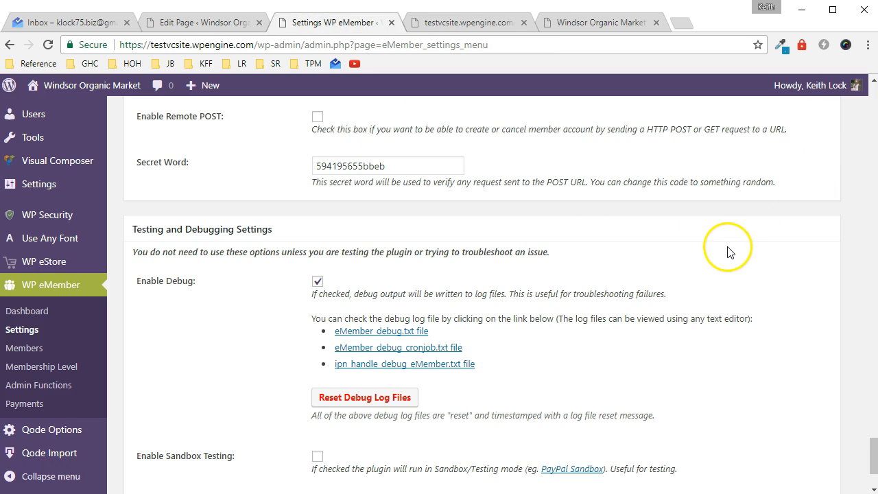
pyautogui.scroll(-1, 727, 253)
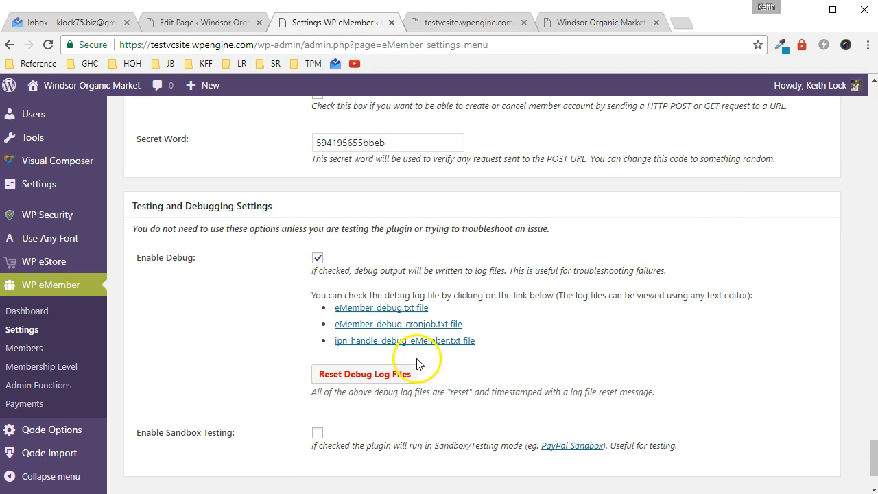
pyautogui.rightClick(395, 342)
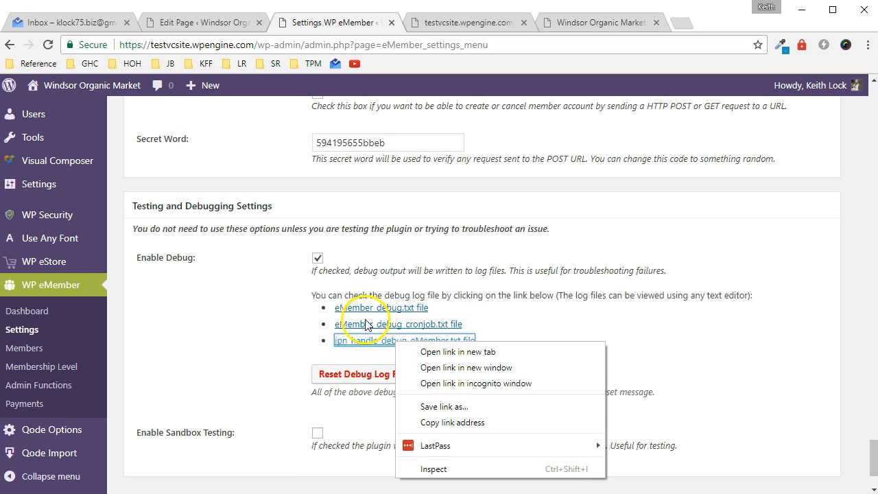
pyautogui.click(452, 351)
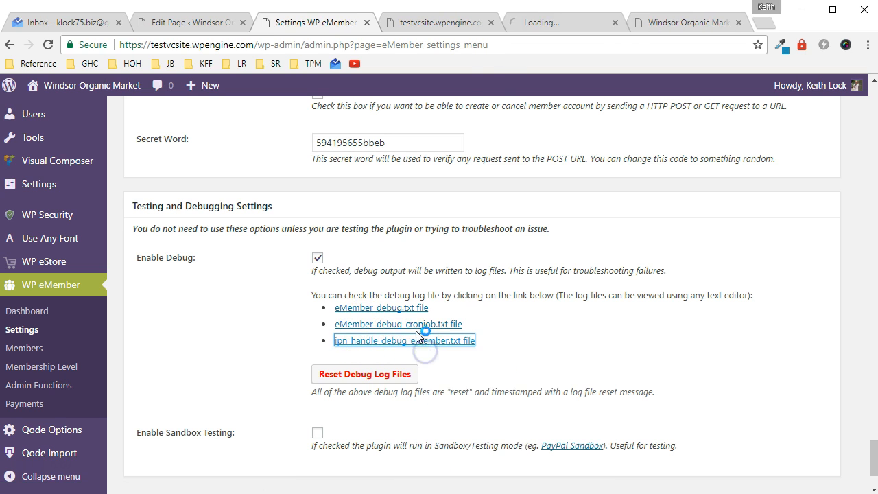
pyautogui.click(529, 28)
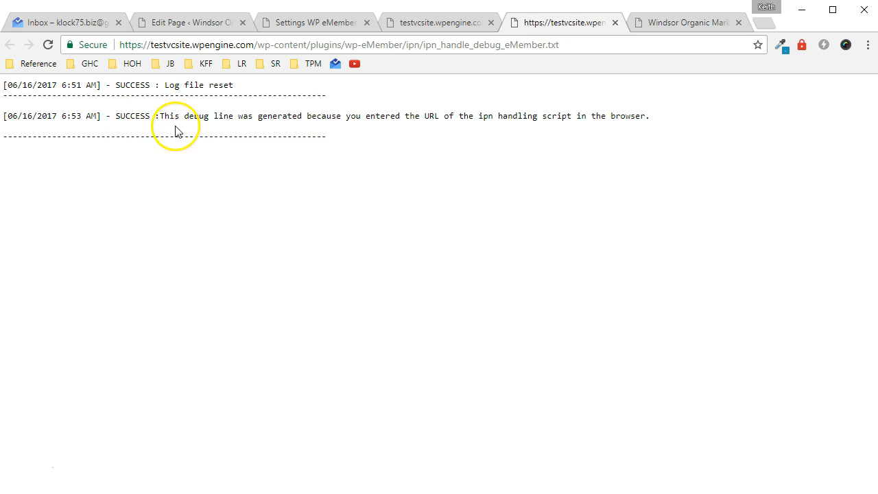
pyautogui.moveTo(117, 114); pyautogui.dragTo(649, 116)
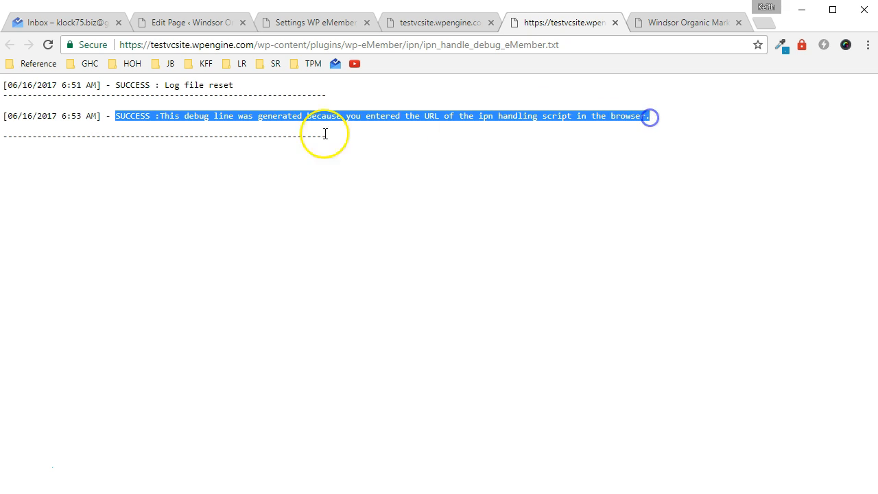
pyautogui.moveTo(4, 115); pyautogui.dragTo(651, 114)
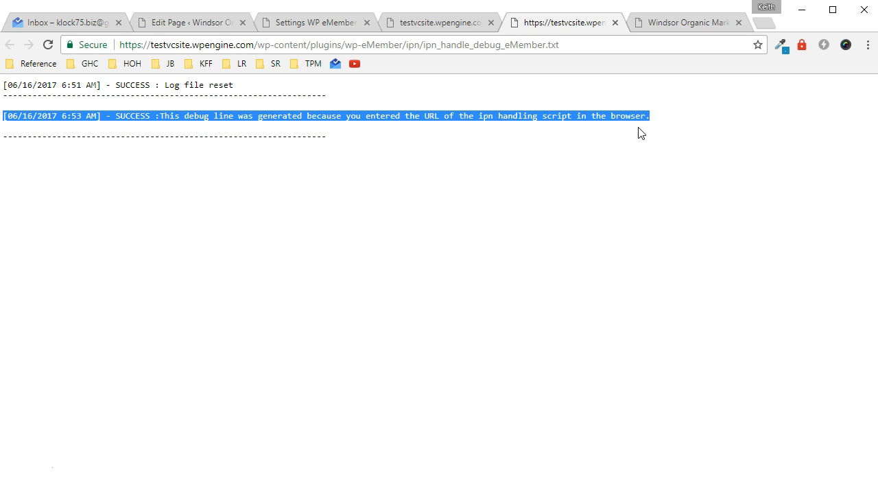
# - Switch to FileZilla and open the remote folder /wp-content/plugins/wp-eMember/ipn
pyautogui.click(30, 461)
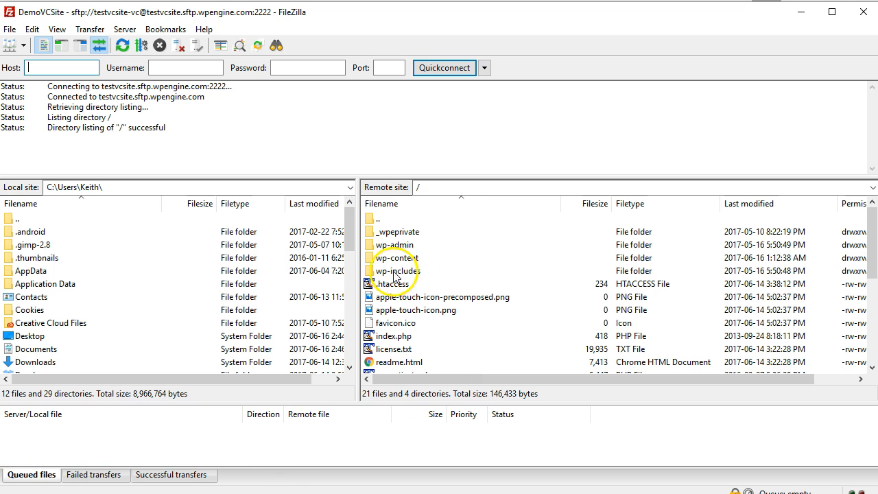
pyautogui.doubleClick(396, 260)
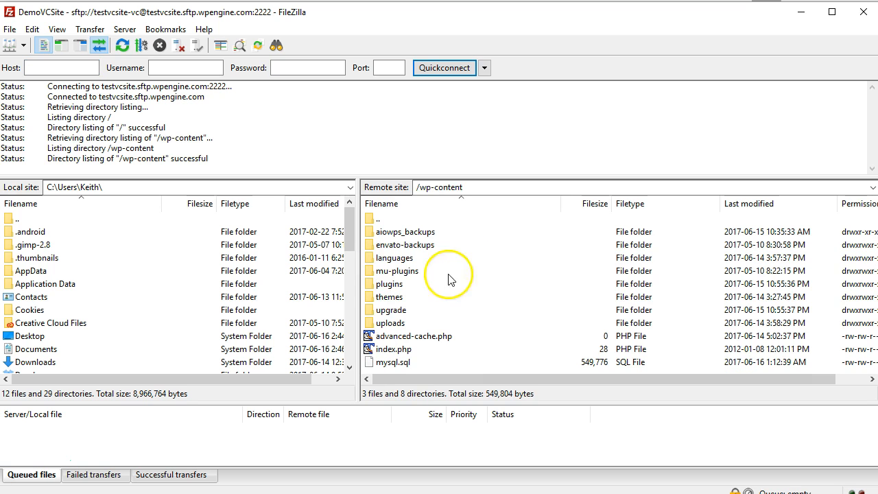
pyautogui.doubleClick(388, 284)
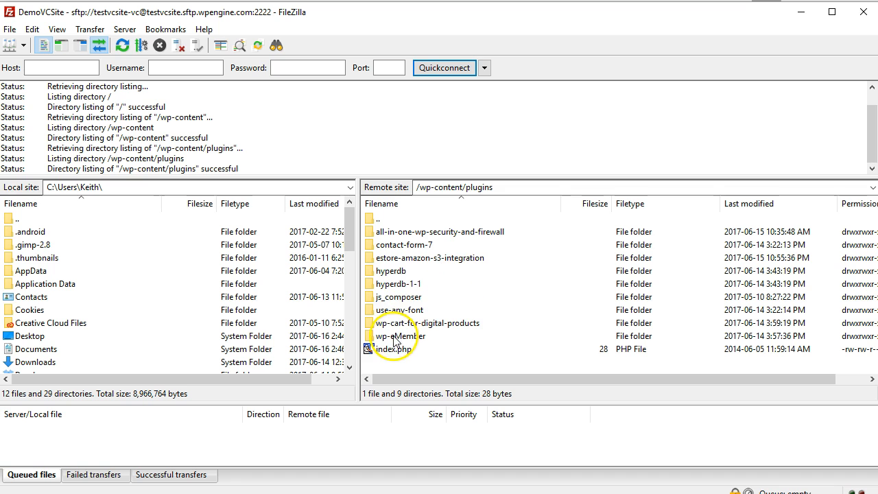
pyautogui.doubleClick(398, 336)
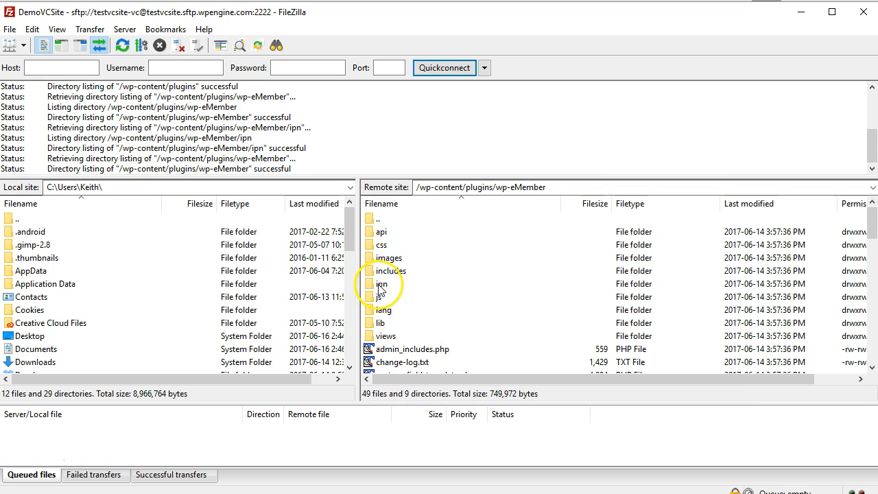
pyautogui.doubleClick(383, 284)
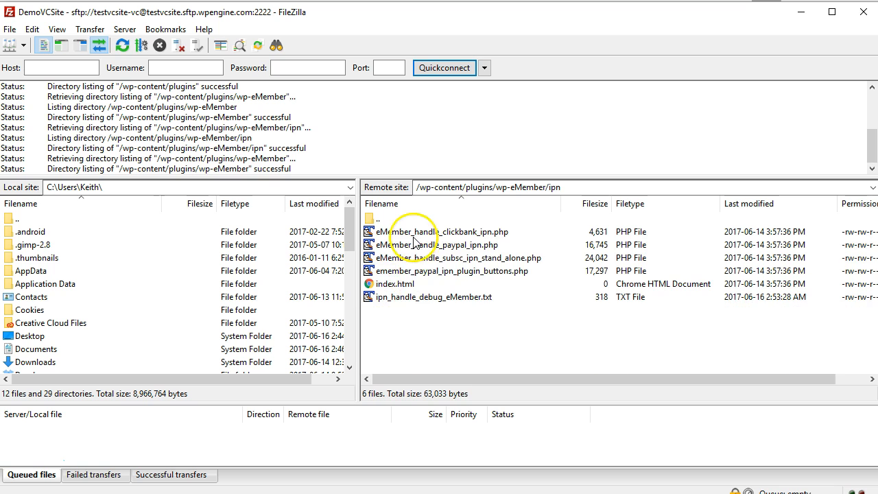
# - Apply file permissions 664 to ipn_handle_debug_eMember.txt on the server
pyautogui.rightClick(402, 297)
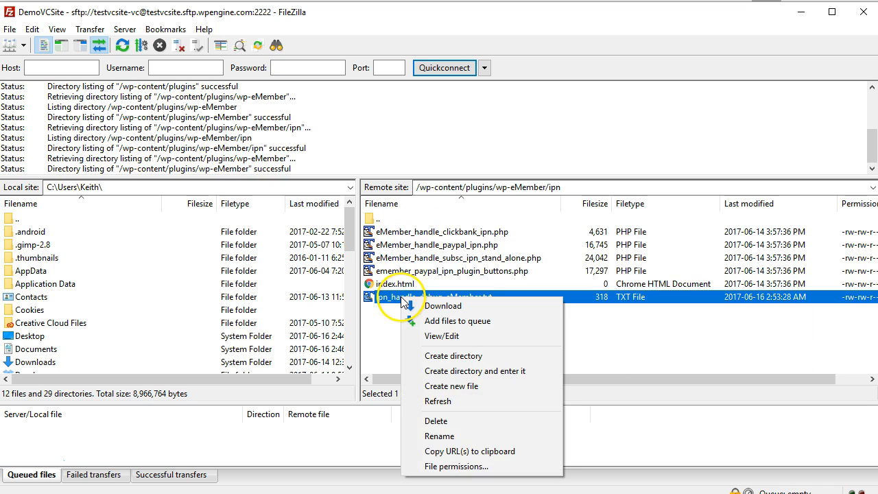
pyautogui.click(439, 466)
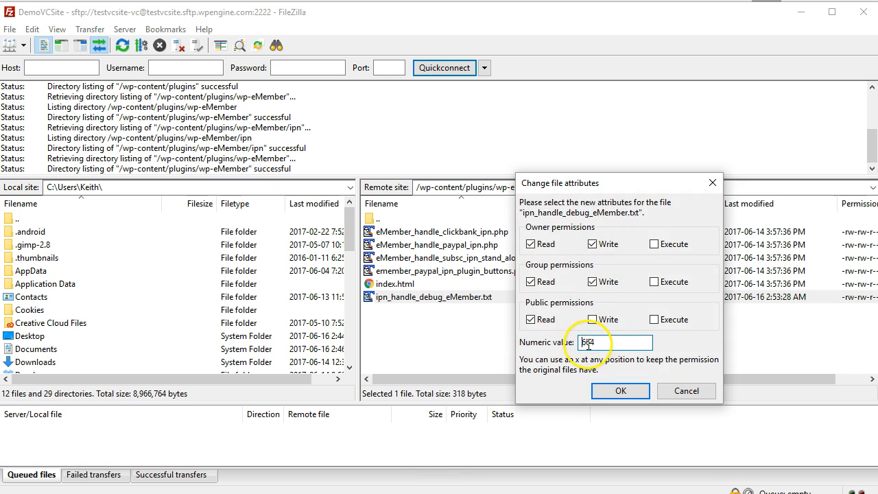
pyautogui.click(618, 392)
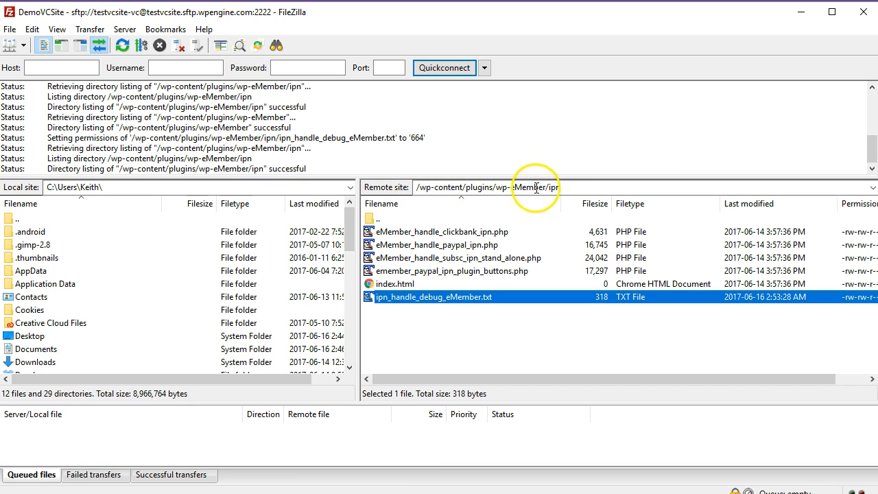
# - Review the file attributes of ipn_handle_debug_eMember.txt again and close them without making changes
pyautogui.rightClick(401, 302)
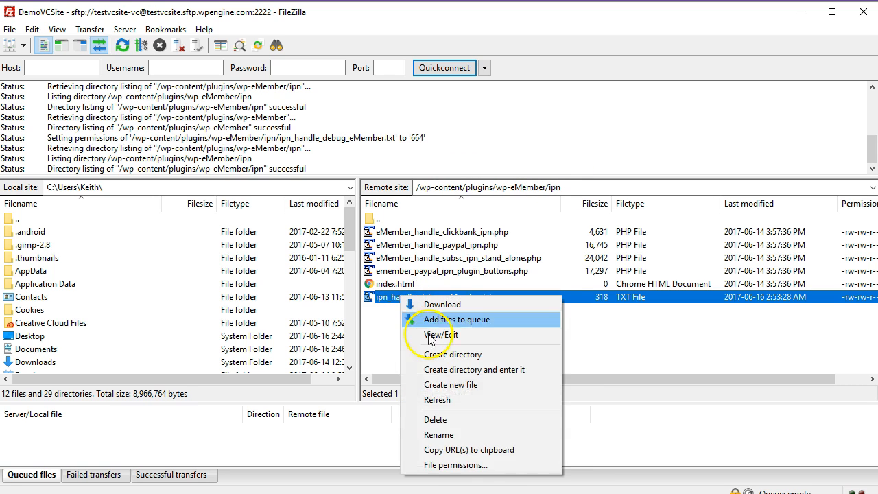
pyautogui.click(437, 467)
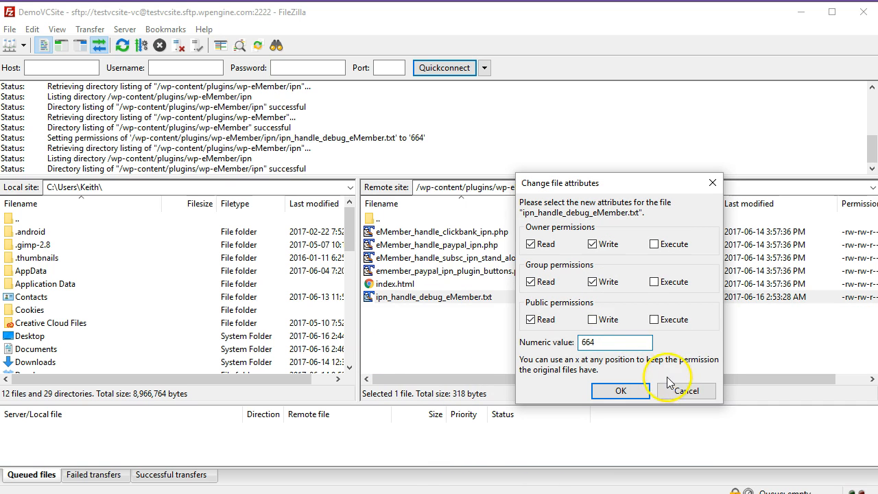
pyautogui.click(681, 391)
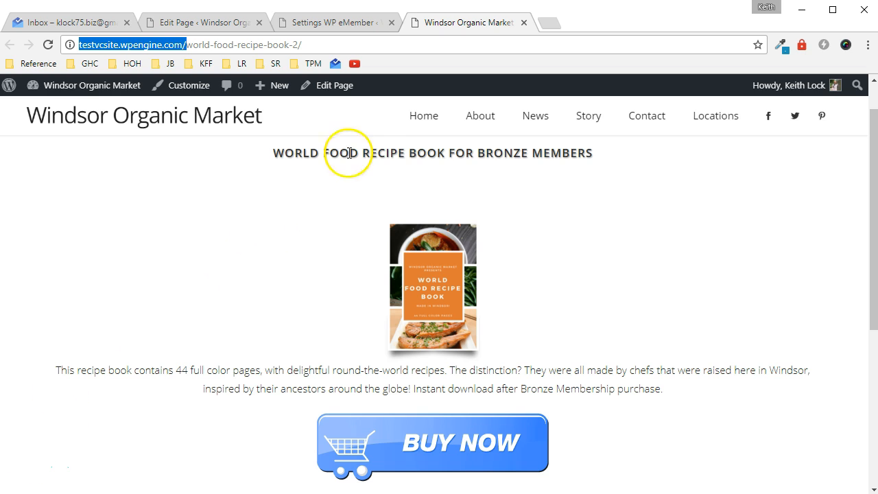
# - In the browser, buy the World Food Recipe Book as a test, and reload the ipn_handle_debug_eMember.txt log in a new tab
pyautogui.click(426, 450)
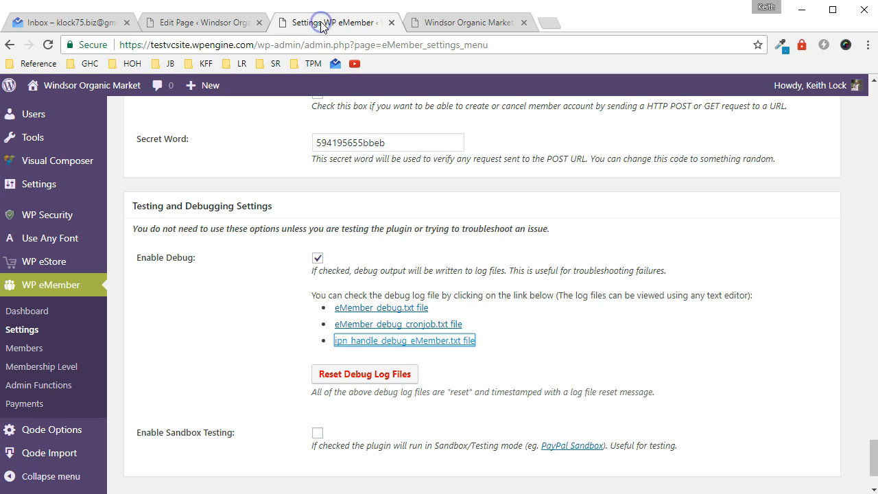
pyautogui.click(321, 22)
pyautogui.rightClick(373, 341)
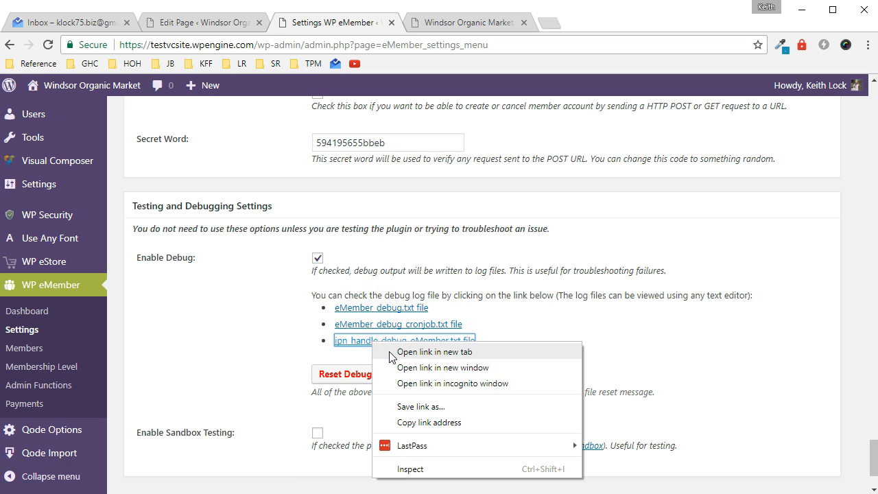
pyautogui.click(392, 353)
pyautogui.click(454, 26)
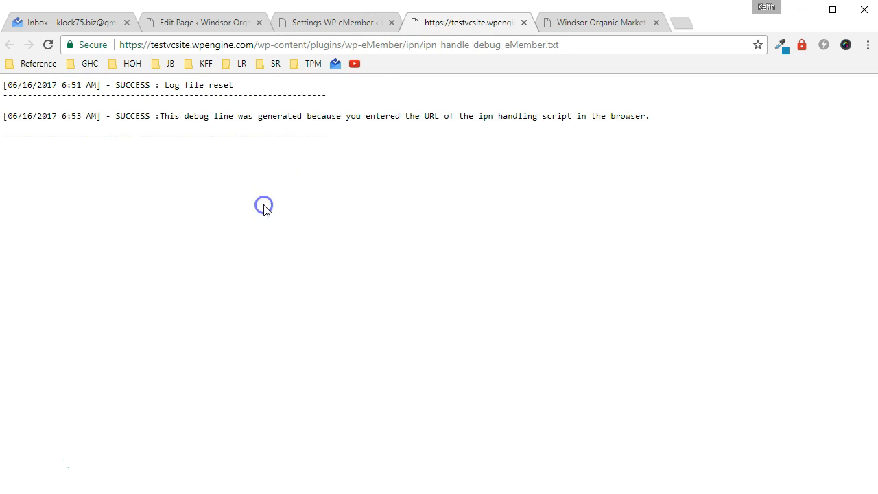
pyautogui.press('F5')
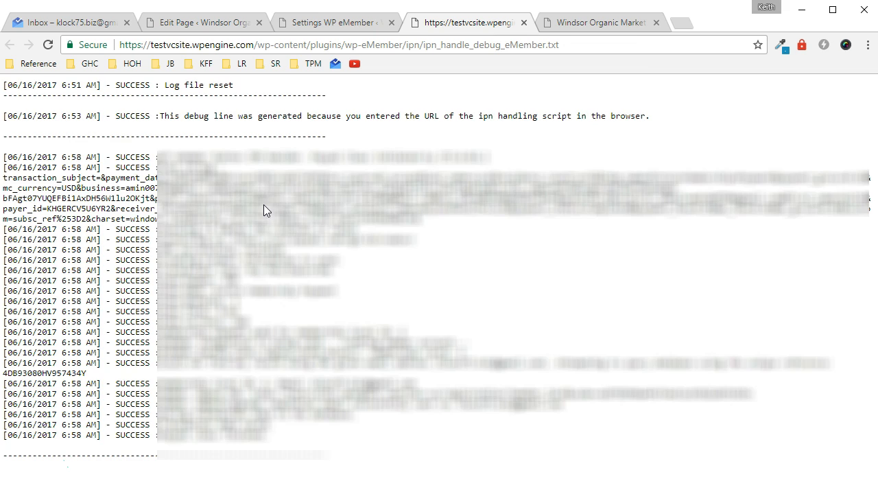